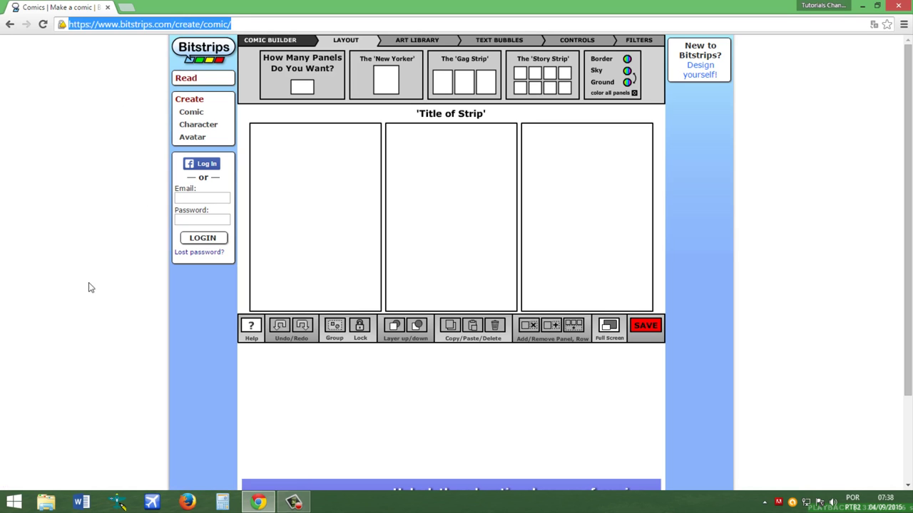
Delete the third panel and set How Many Panels to 1, then bring up the Art Library.
left_click(323, 197)
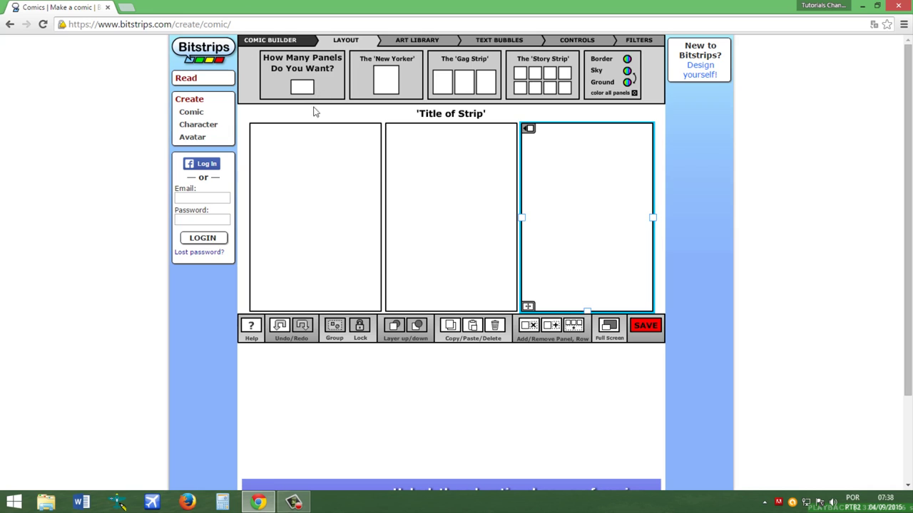
key("Delete")
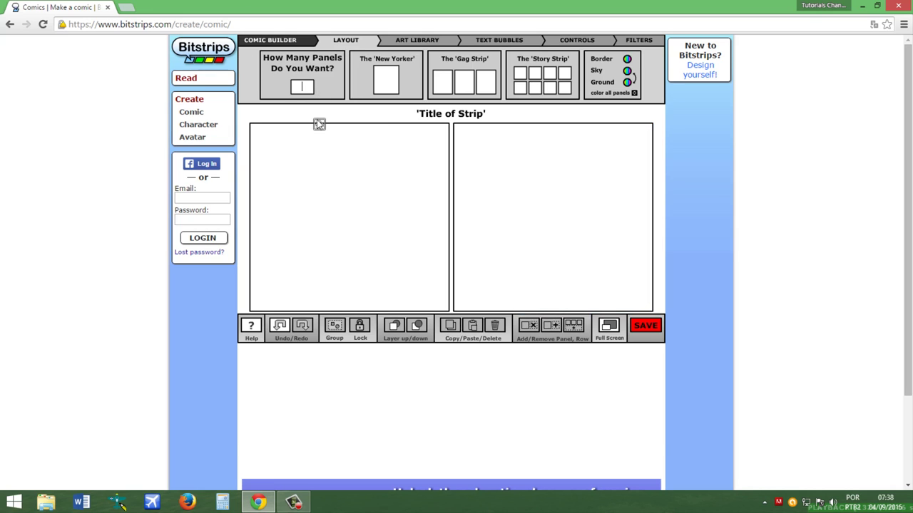
left_click(306, 103)
left_click(304, 90)
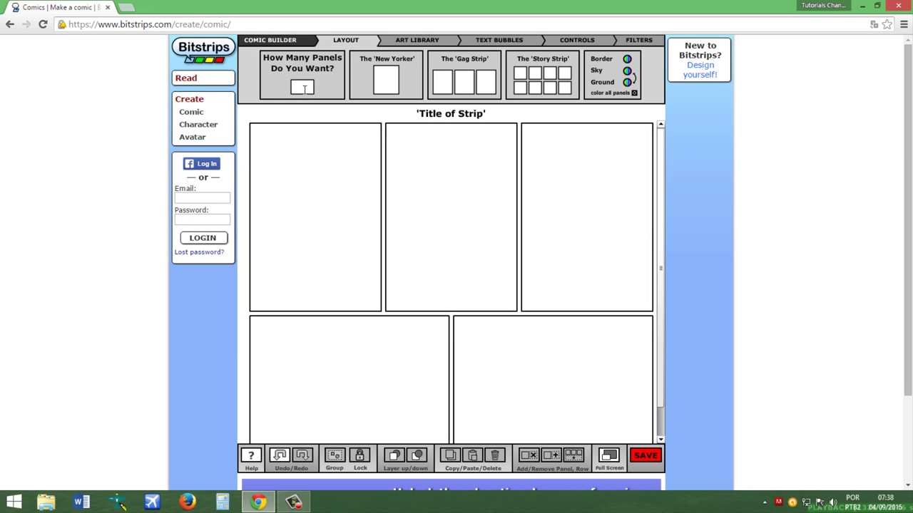
left_click(322, 102)
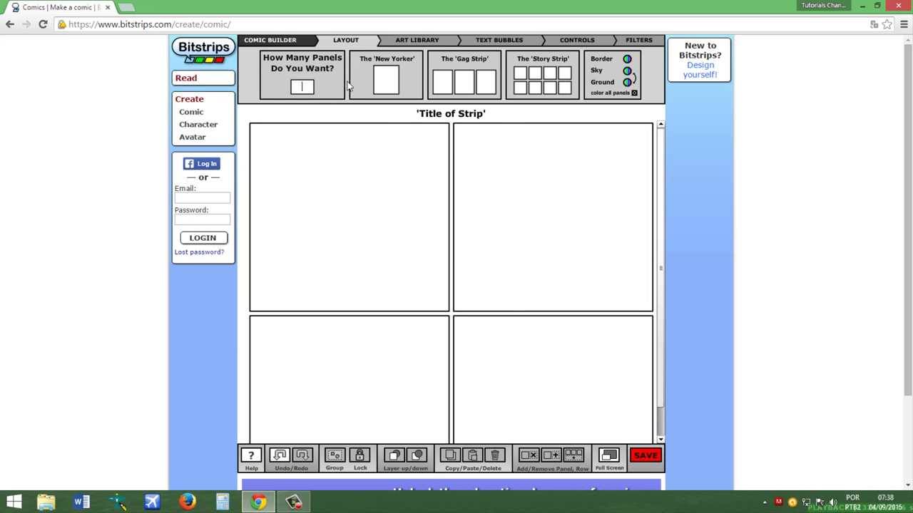
key("5")
key("1")
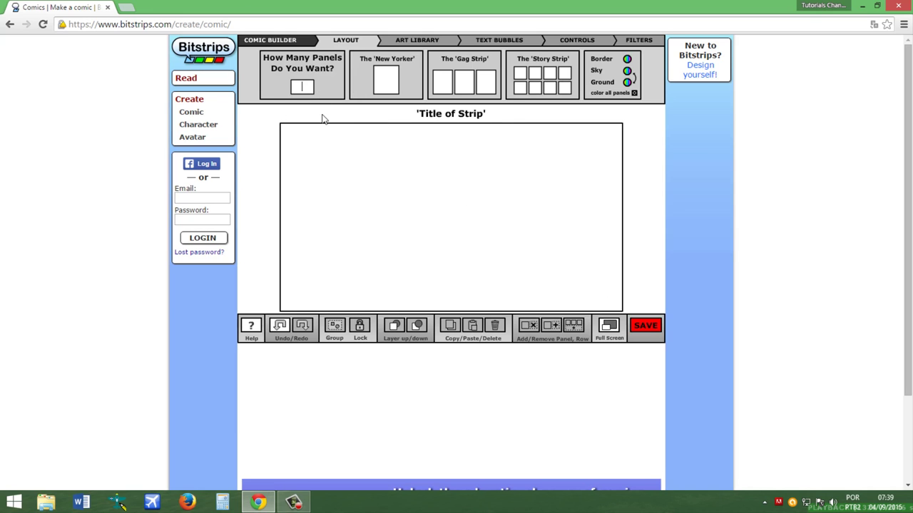
left_click(406, 42)
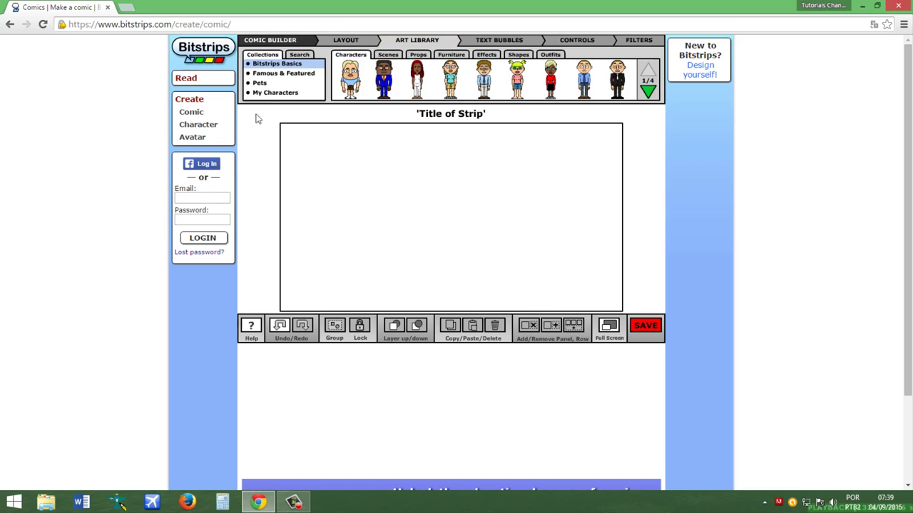
Add the blond bearded character to the panel, raise it slightly, and make its eyes glance sideways.
left_click(387, 75)
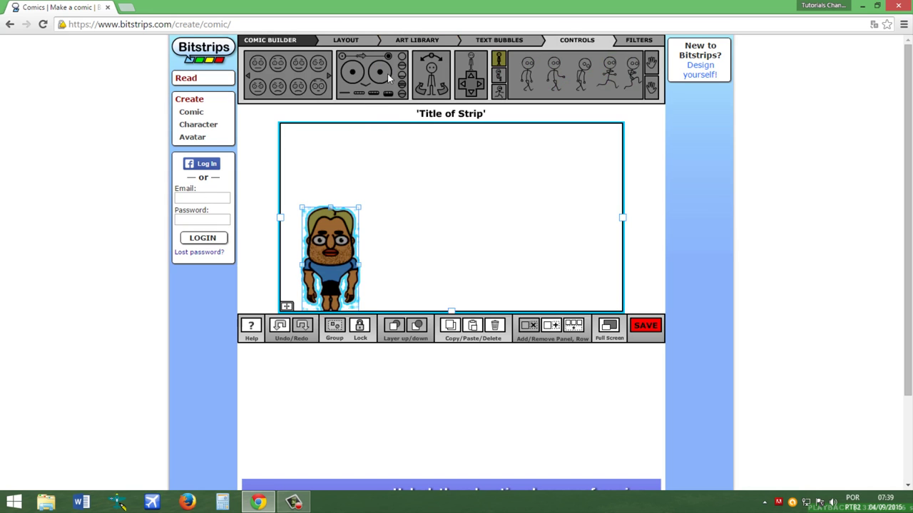
left_click_drag(343, 260, 346, 240)
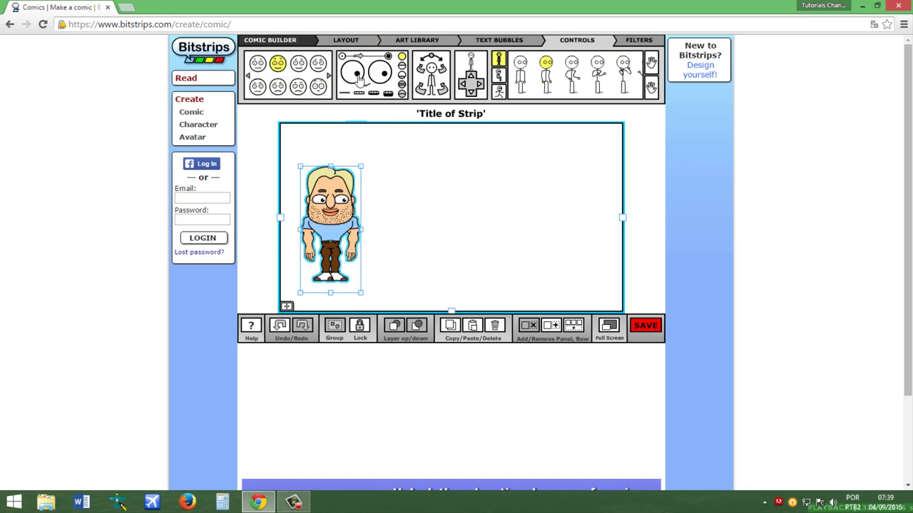
left_click_drag(356, 67, 351, 78)
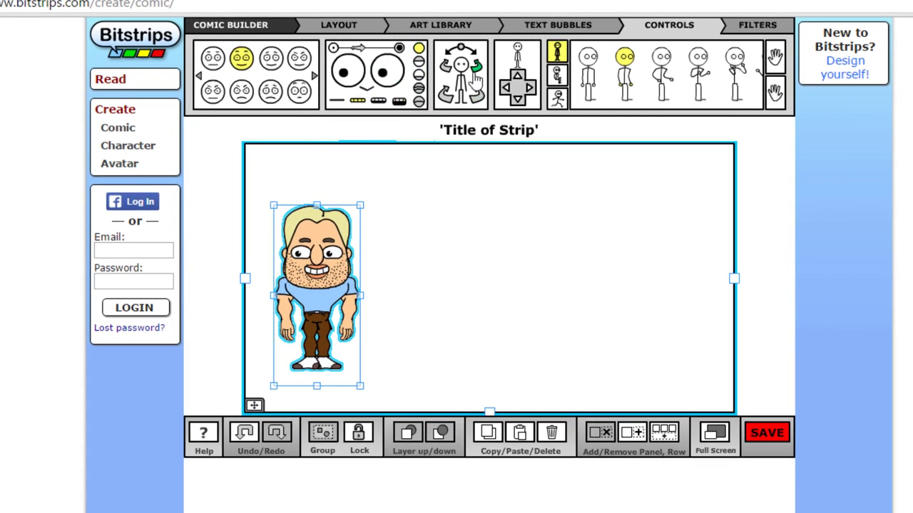
Rotate the character's head until it faces right.
left_click(476, 93)
left_click(477, 93)
left_click(476, 100)
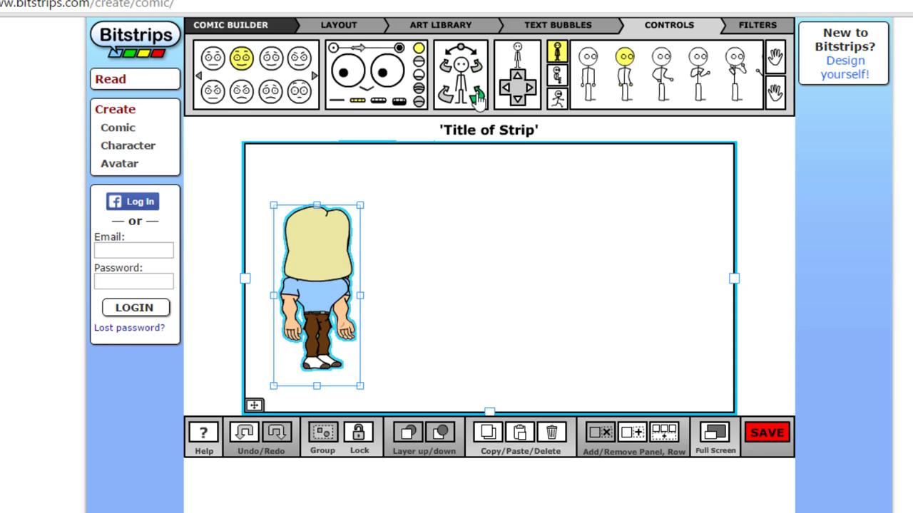
left_click(469, 91)
left_click(444, 71)
left_click(444, 69)
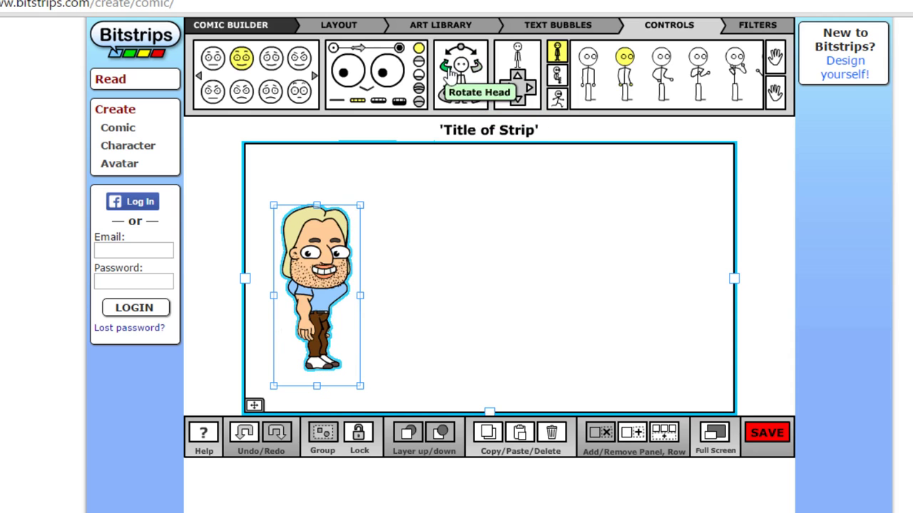
left_click(478, 98)
left_click(473, 54)
left_click(473, 55)
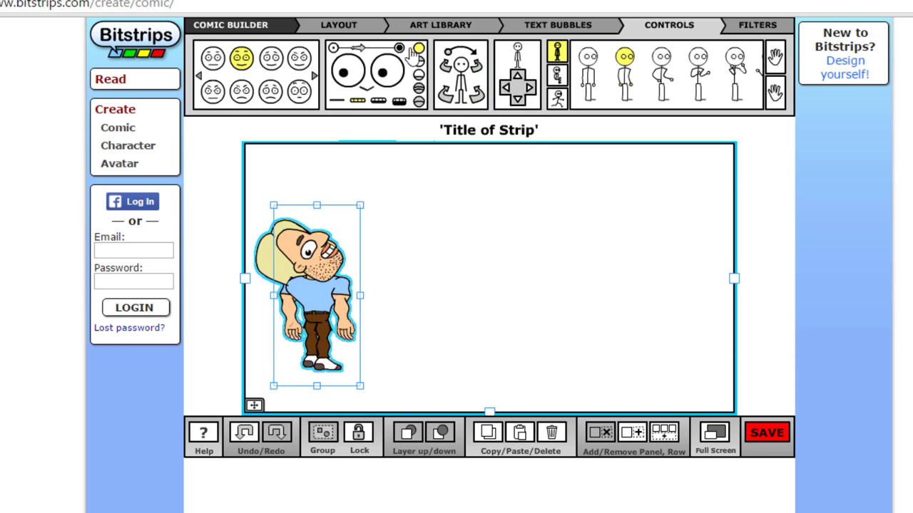
left_click(445, 61)
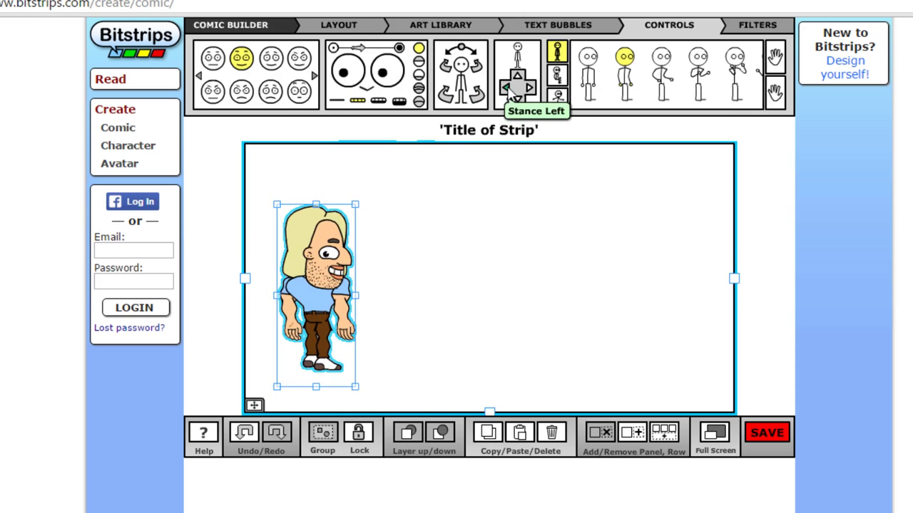
Adjust the character's stance so it stands squarer.
left_click(507, 89)
left_click(528, 89)
left_click(528, 89)
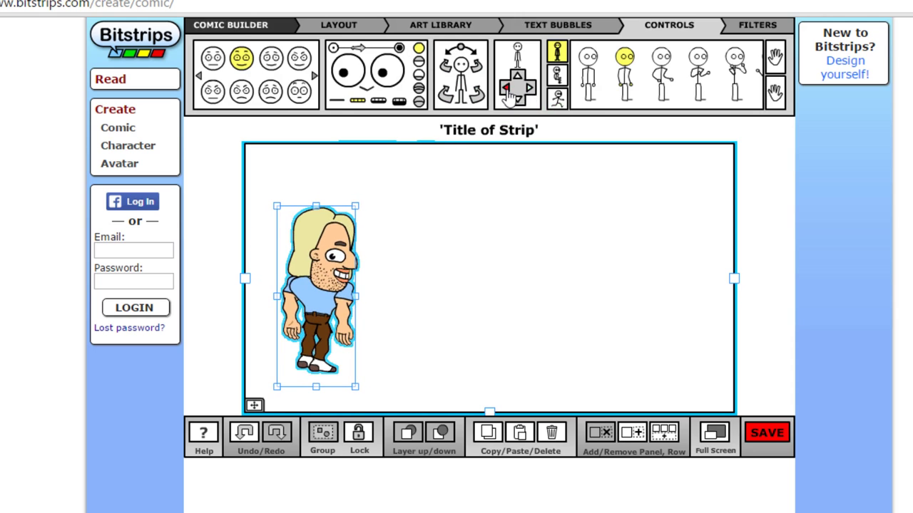
left_click(508, 88)
left_click(517, 80)
left_click(518, 82)
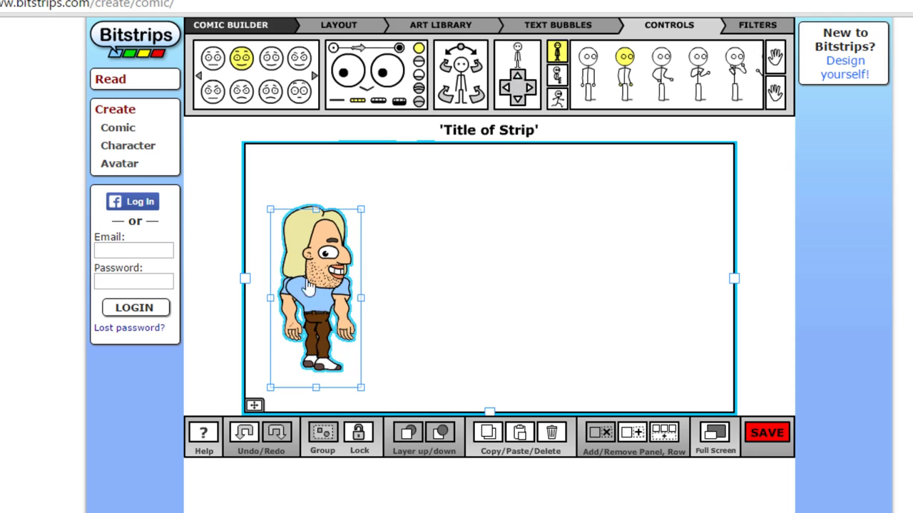
Give the character shrugging arms and fist-style hands.
left_click(739, 71)
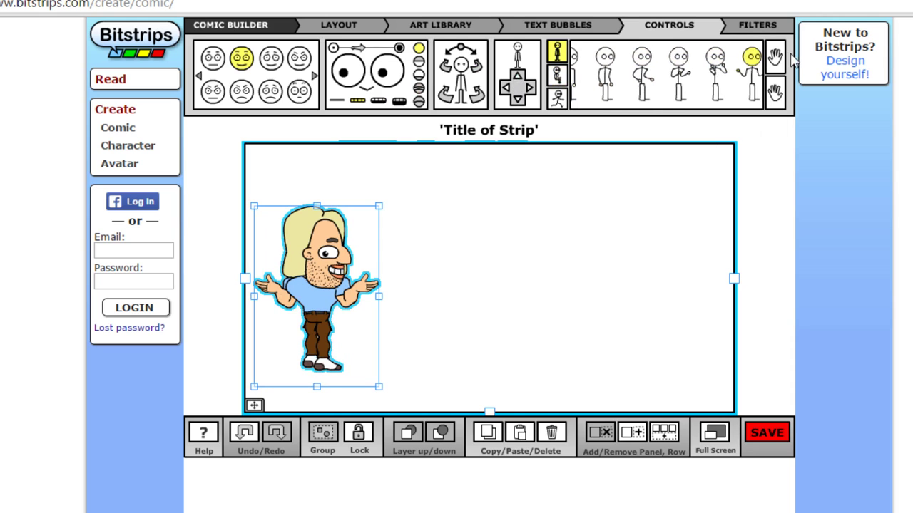
left_click(775, 58)
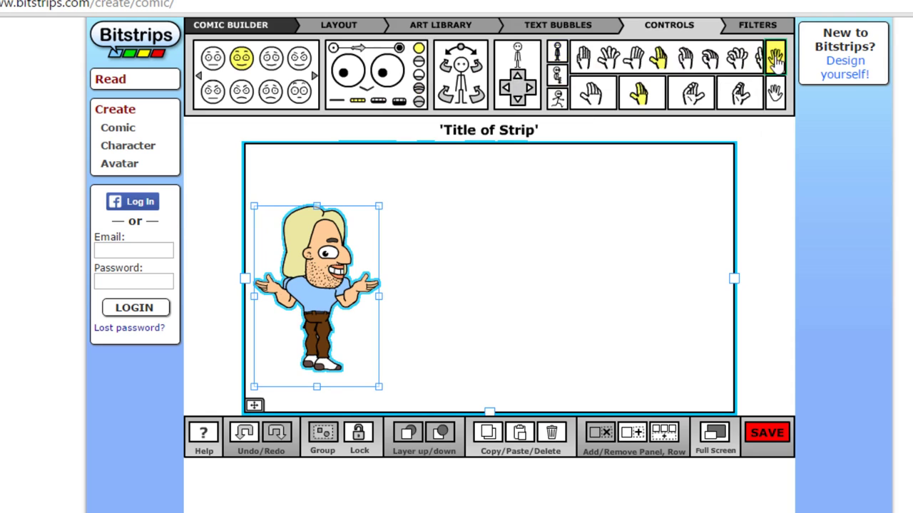
left_click(702, 66)
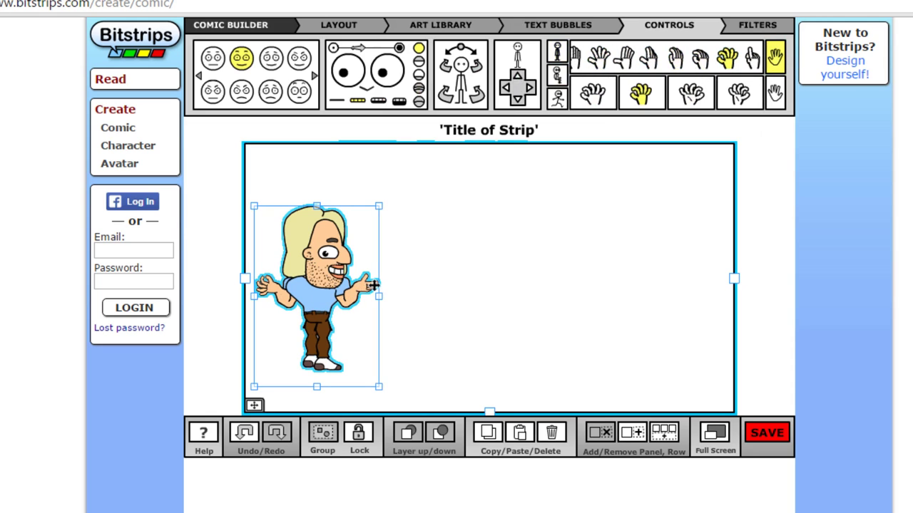
left_click(699, 60)
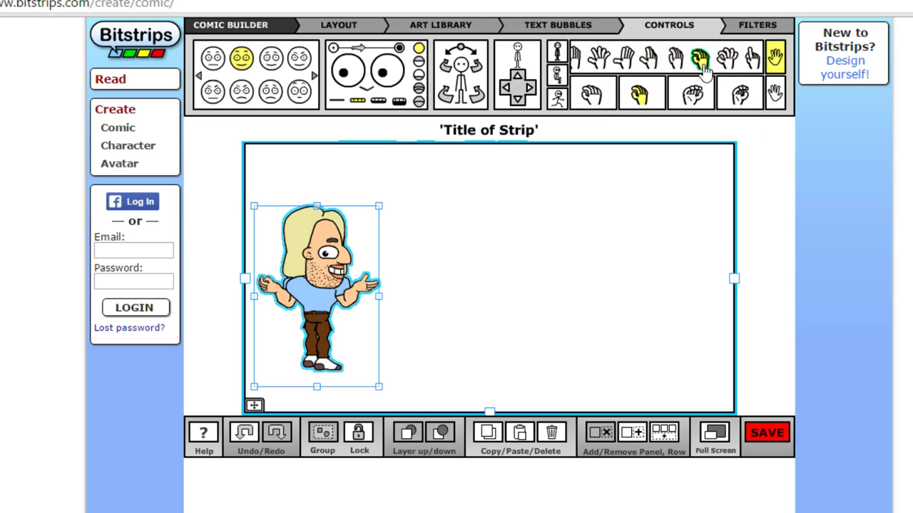
Switch the character to a walking body pose.
left_click(559, 76)
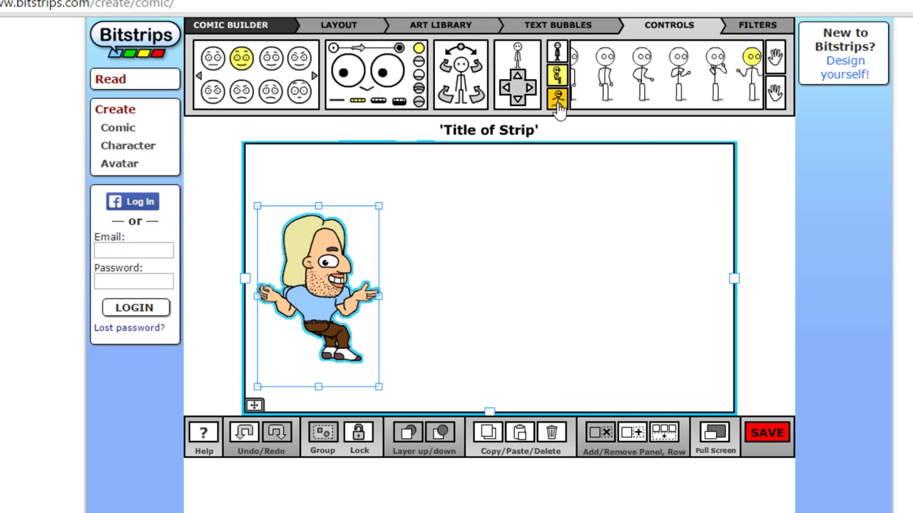
left_click(558, 97)
mouse_move(327, 311)
left_mouse_down()
mouse_move(343, 314)
mouse_move(327, 317)
left_mouse_up()
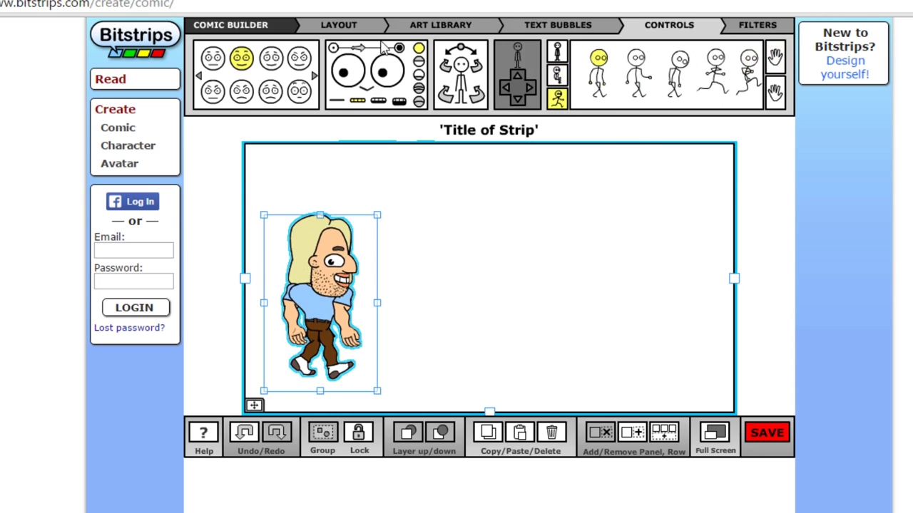
left_click(440, 25)
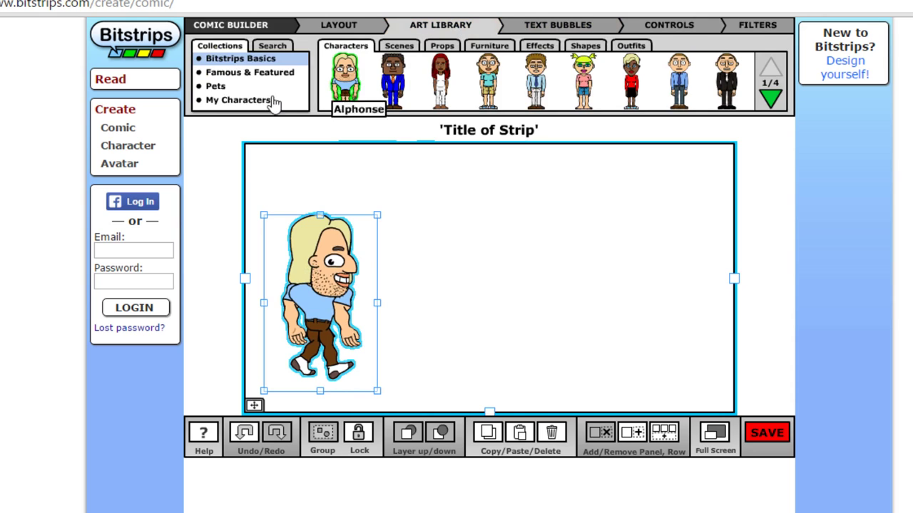
Find the Outfits collection and dress the character in a dark grey T-shirt, brown trousers and black boots.
left_click(406, 47)
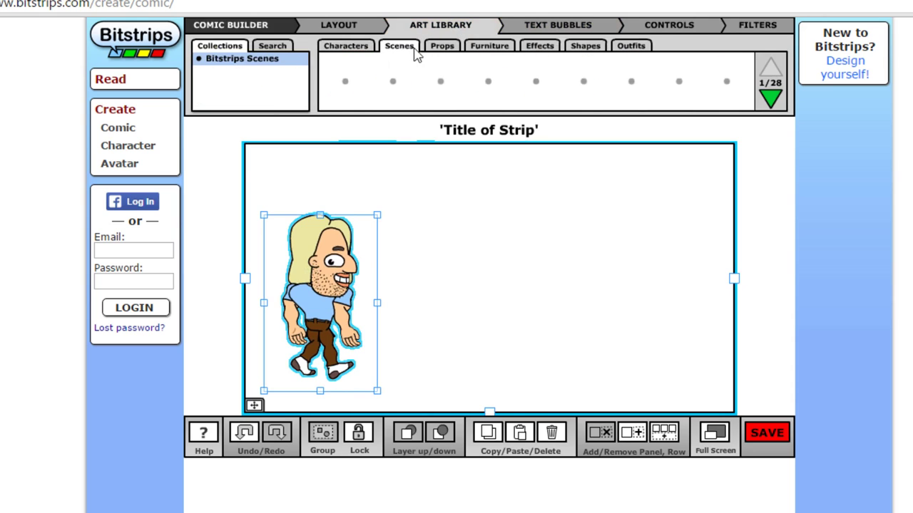
left_click(446, 47)
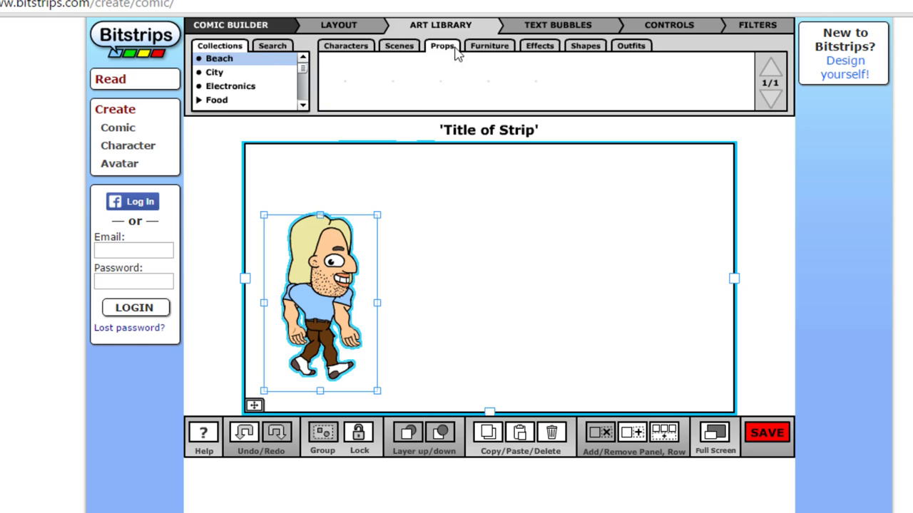
left_click(492, 47)
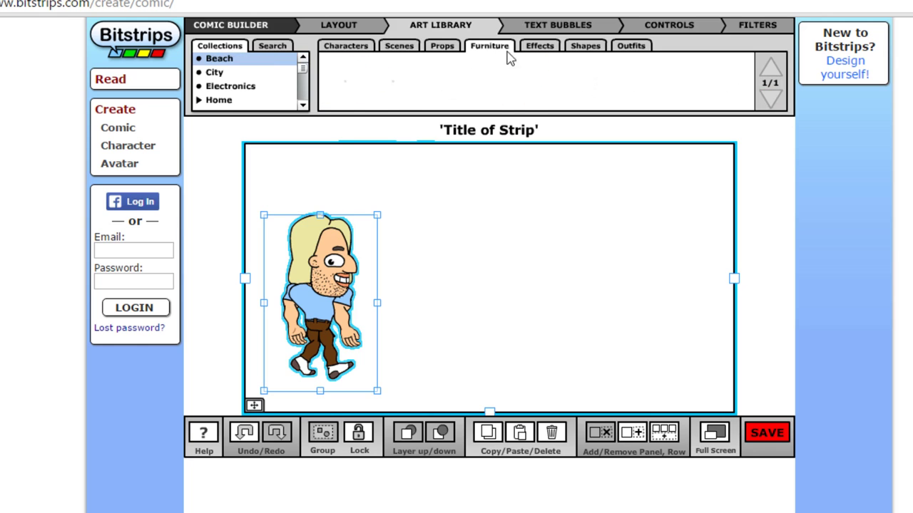
left_click(441, 46)
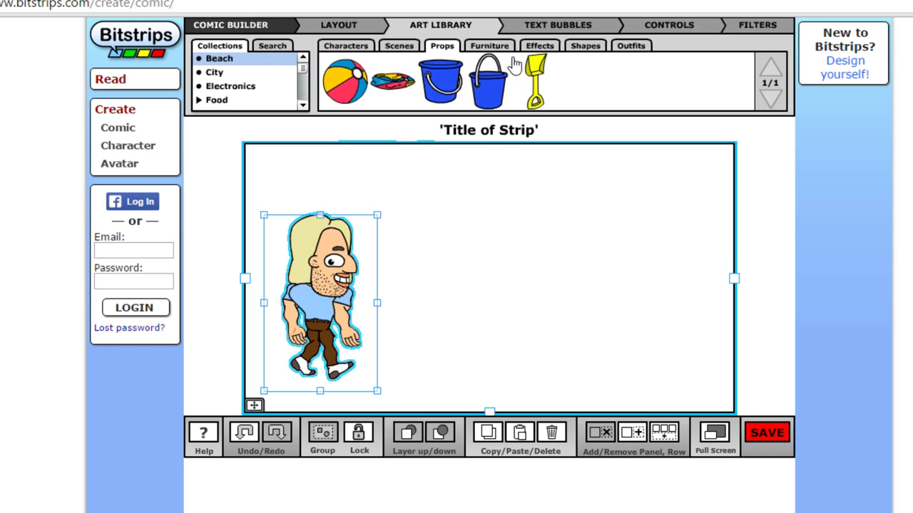
left_click(550, 48)
left_click(591, 48)
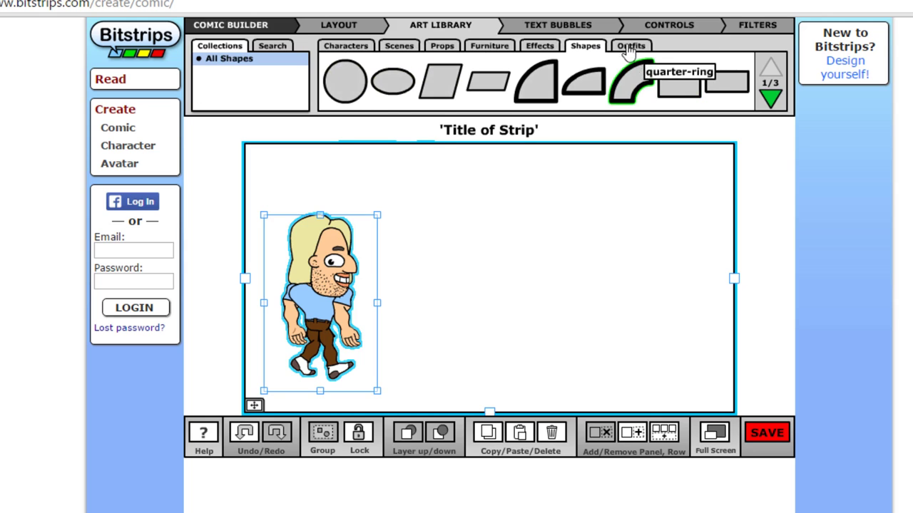
left_click(630, 47)
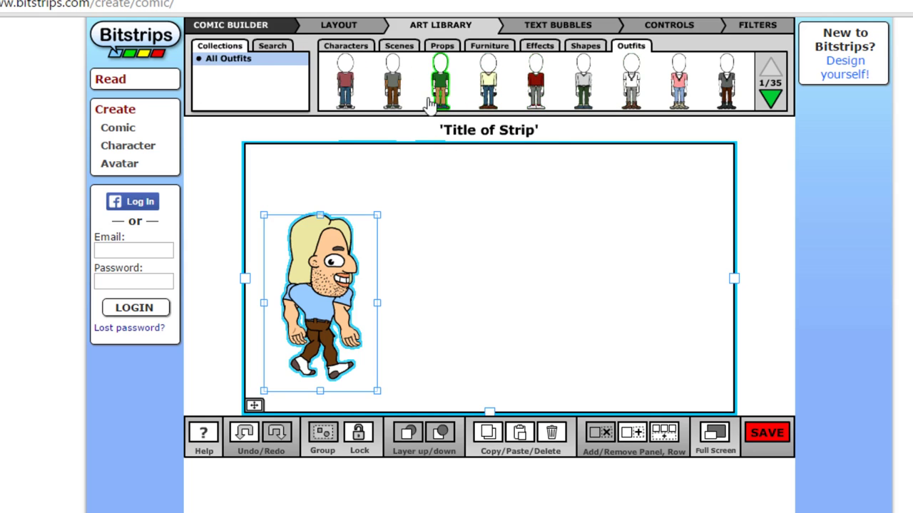
left_click_drag(583, 82, 336, 293)
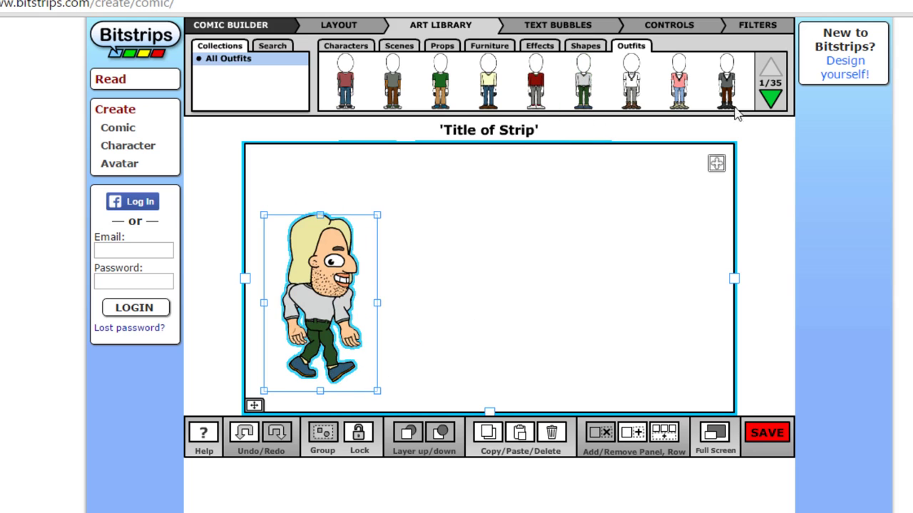
mouse_move(727, 90)
left_mouse_down()
mouse_move(709, 111)
mouse_move(320, 306)
left_mouse_up()
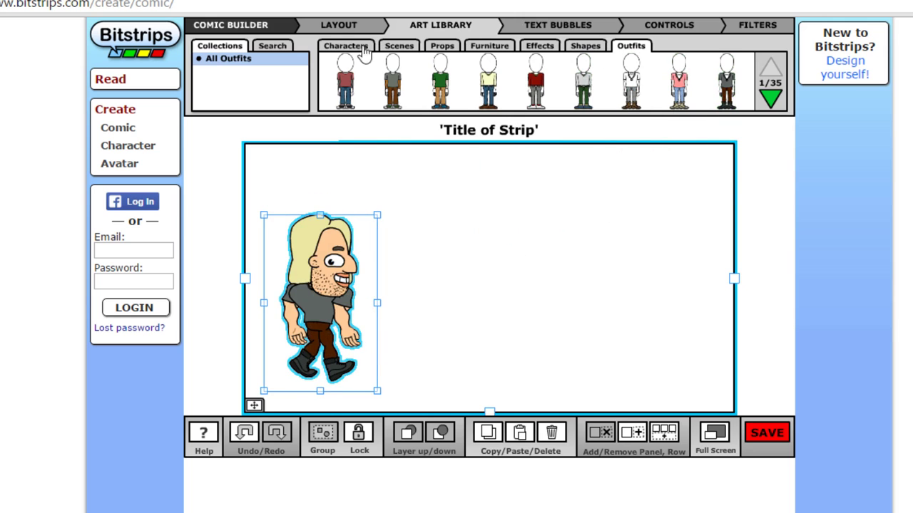
Drop the ruined street scene with the wrecked blue car into the panel and lower the character onto the street.
left_click(394, 47)
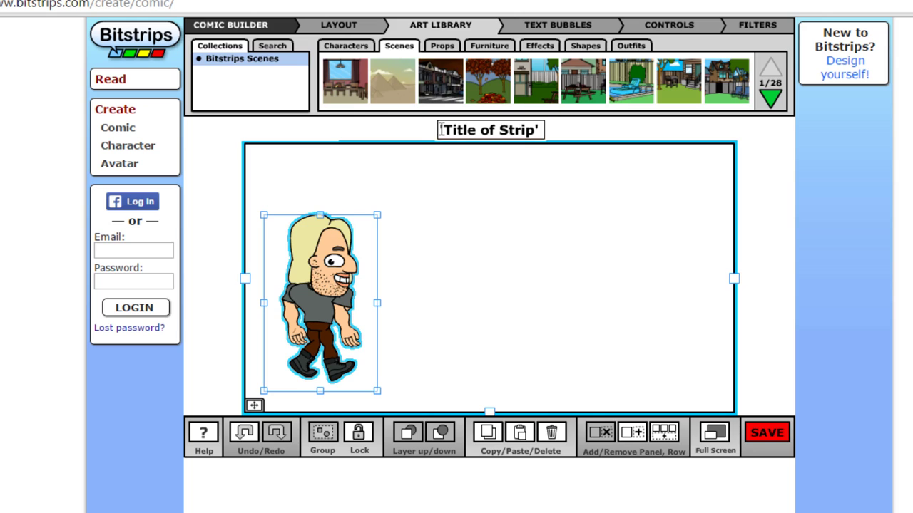
mouse_move(440, 81)
left_mouse_down()
mouse_move(438, 298)
mouse_move(437, 290)
left_mouse_up()
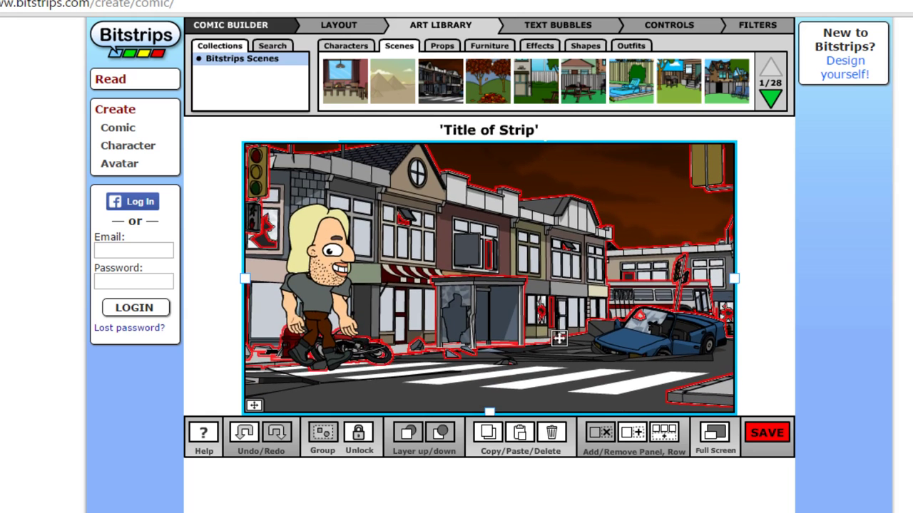
left_click_drag(320, 299, 325, 339)
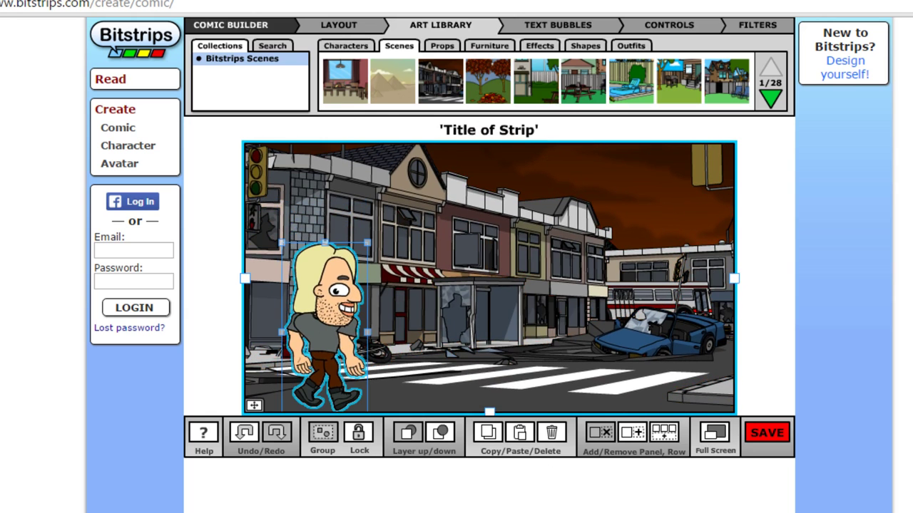
left_click(622, 283)
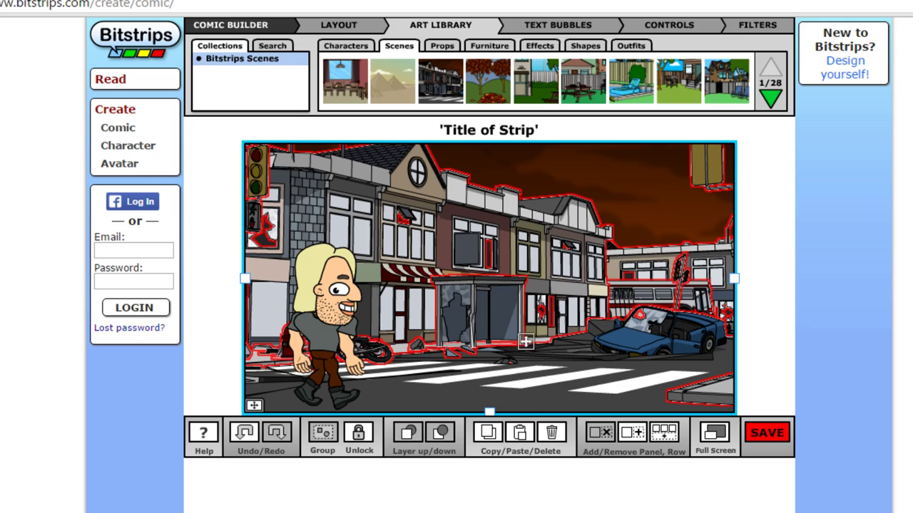
Add a regular speech bubble above the character with its tail pointing to him.
left_click(581, 30)
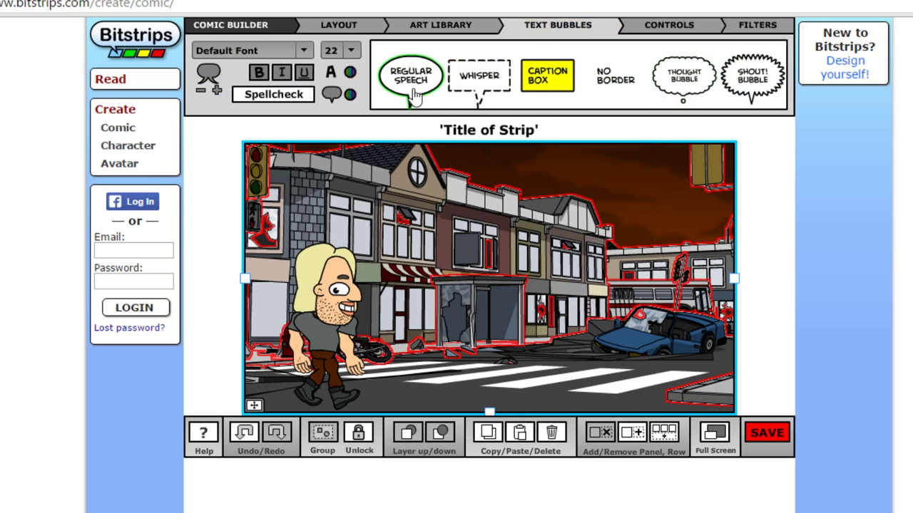
left_click_drag(410, 77, 389, 205)
scroll(406, 242, "up", 5)
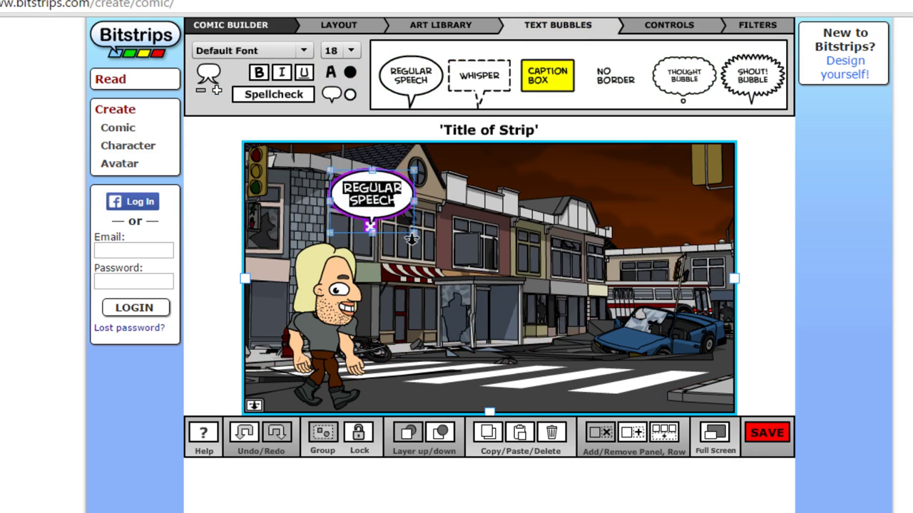
scroll(410, 256, "down", 4)
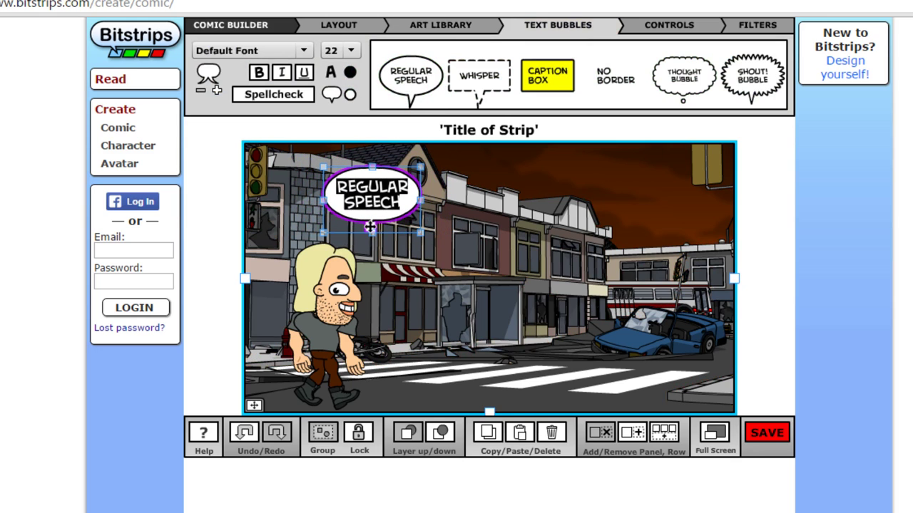
left_click_drag(362, 244, 357, 250)
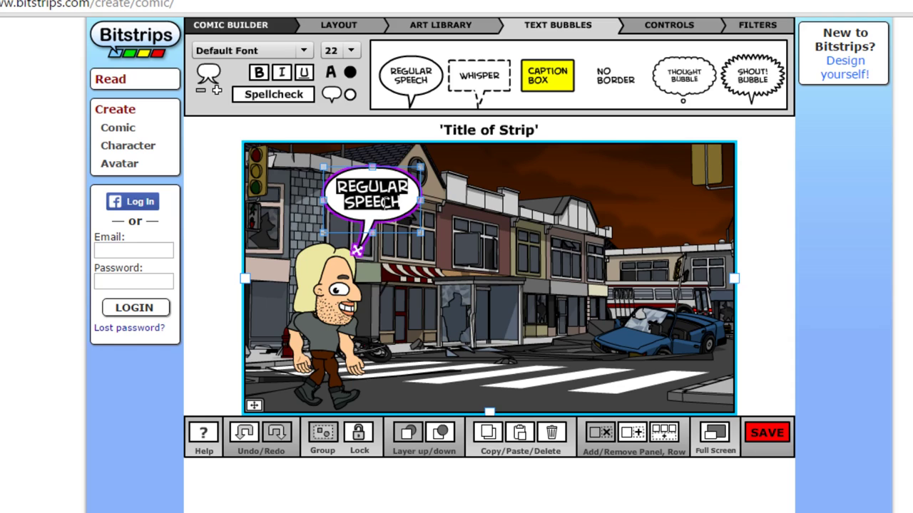
Replace the bubble's placeholder text with 'CAMINHANDO NO APOCALIPSE'.
left_click_drag(385, 203, 332, 187)
key("BackSpace")
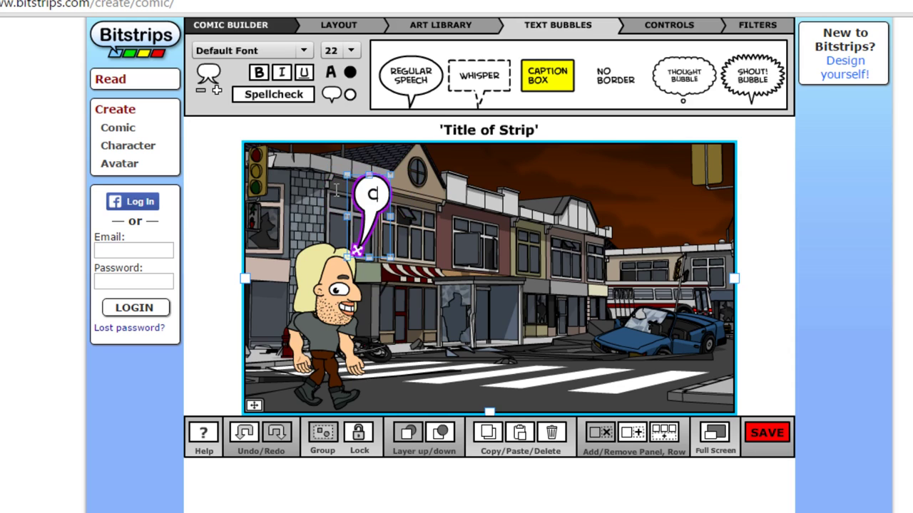
type("CAMIN")
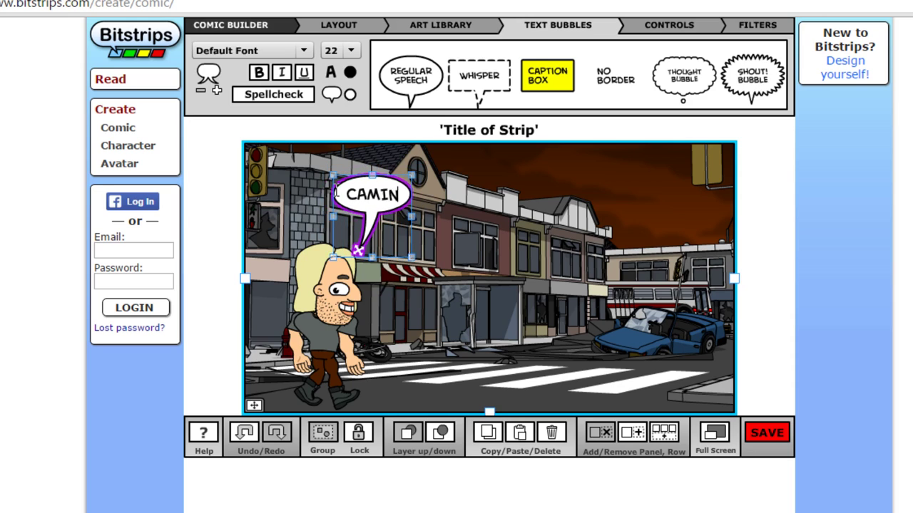
type("HANDO NO APO")
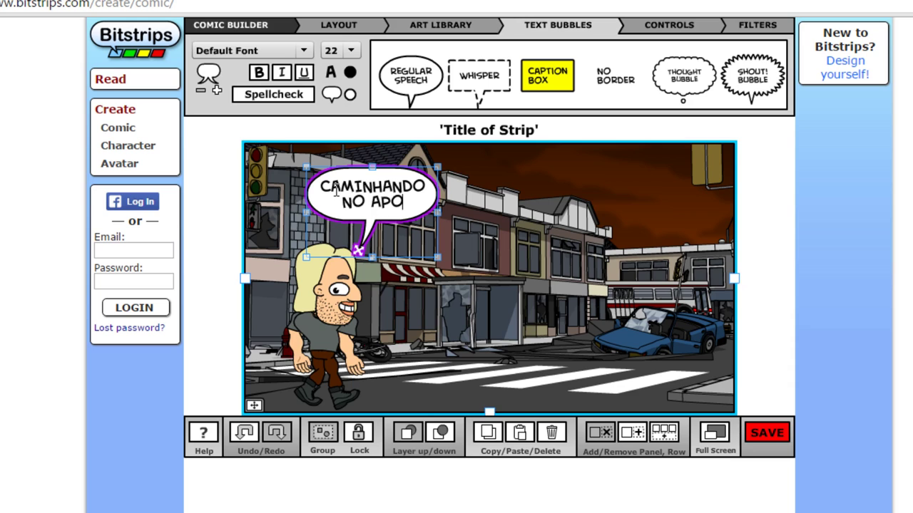
type("CALIPSE")
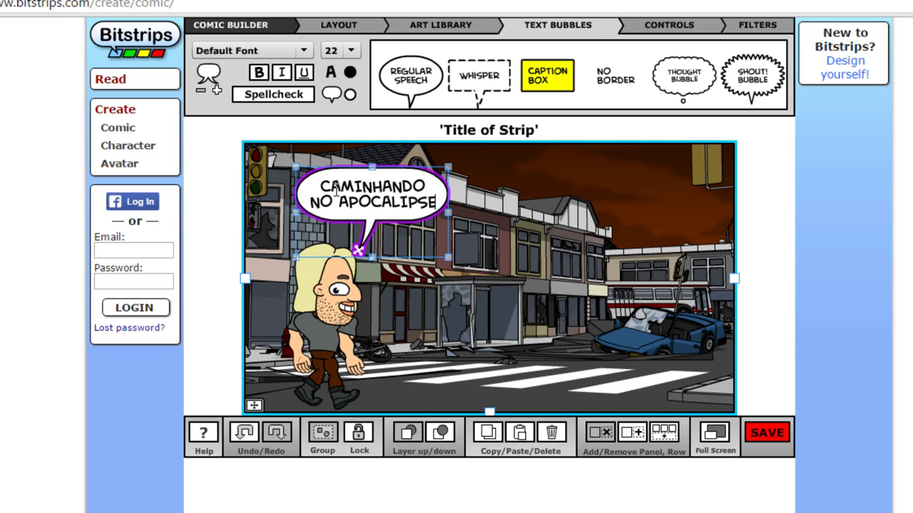
left_click(471, 228)
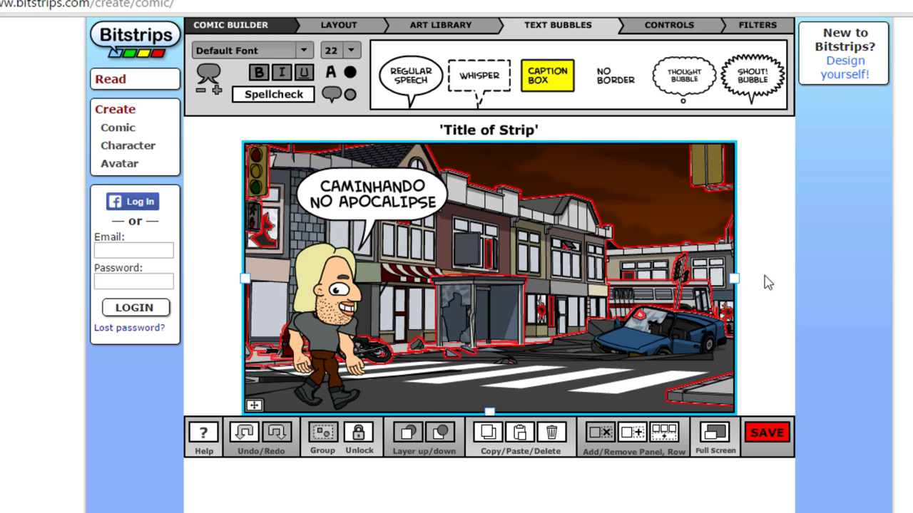
left_click(344, 28)
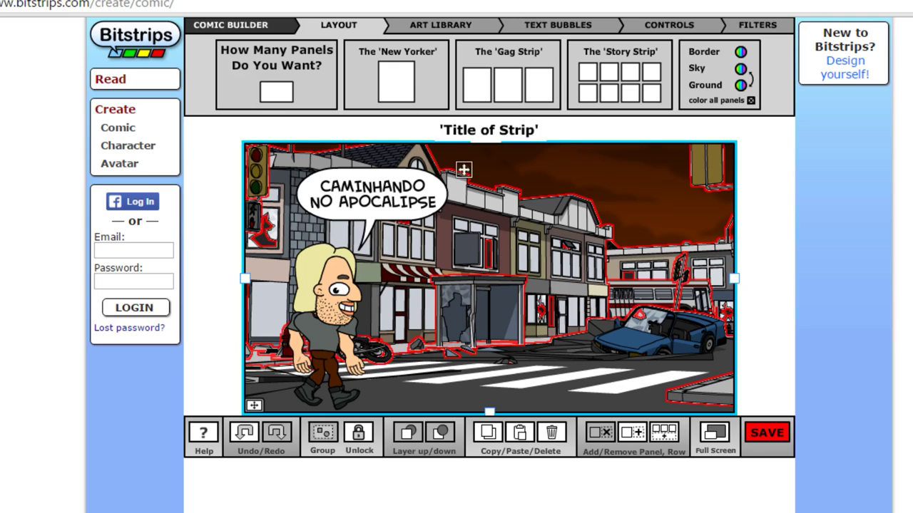
Replace the 'Title of Strip' placeholder with the title 'APOCALIPSE'.
left_click(525, 131)
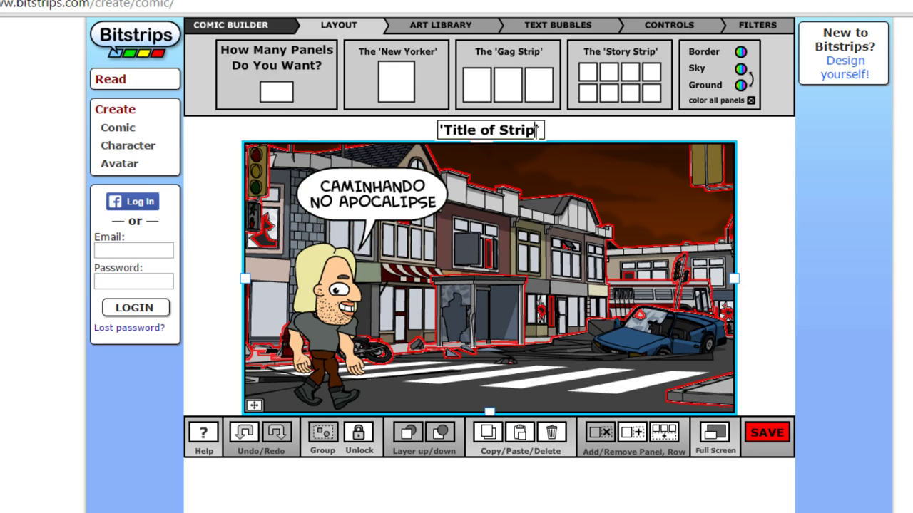
left_click_drag(535, 131, 431, 131)
type("aP")
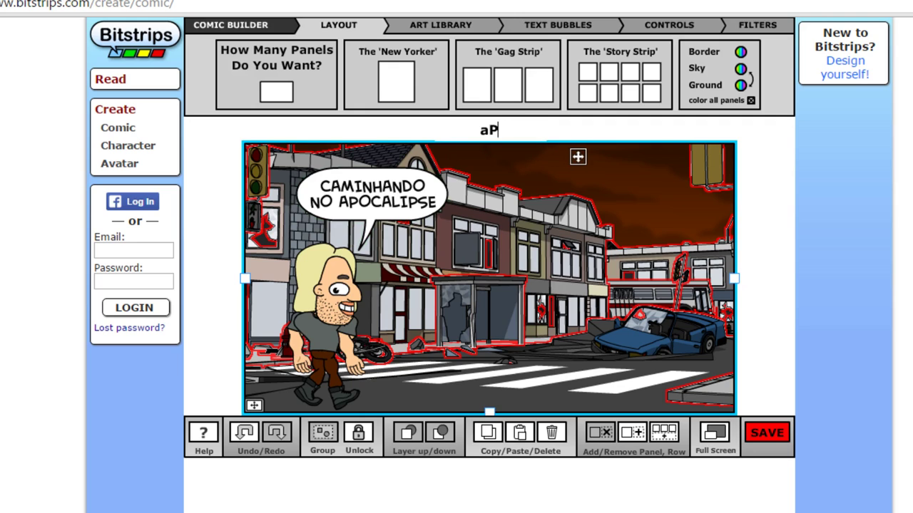
type("OCA")
key("BackSpace")
key("BackSpace")
key("BackSpace")
type("POC")
key("BackSpace")
type("CALIPSE")
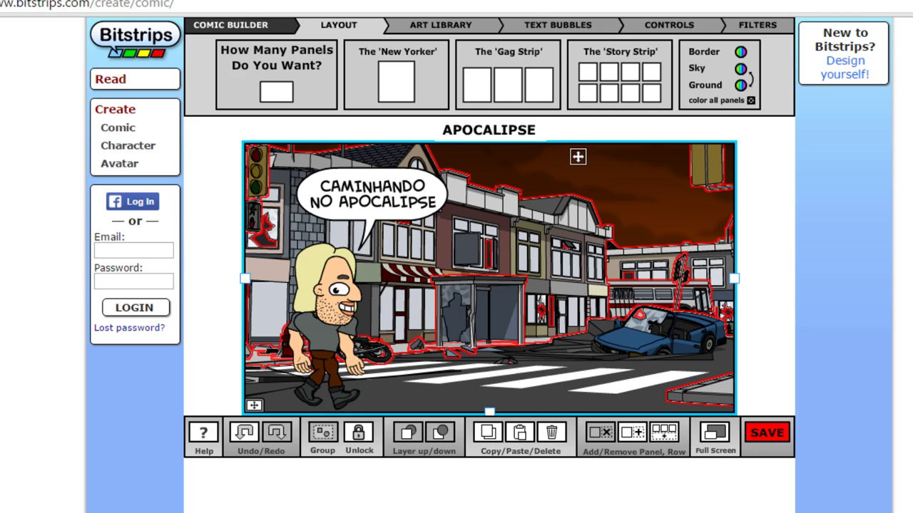
Start saving and sign up via Facebook, entering the account e-mail and password.
left_click(755, 440)
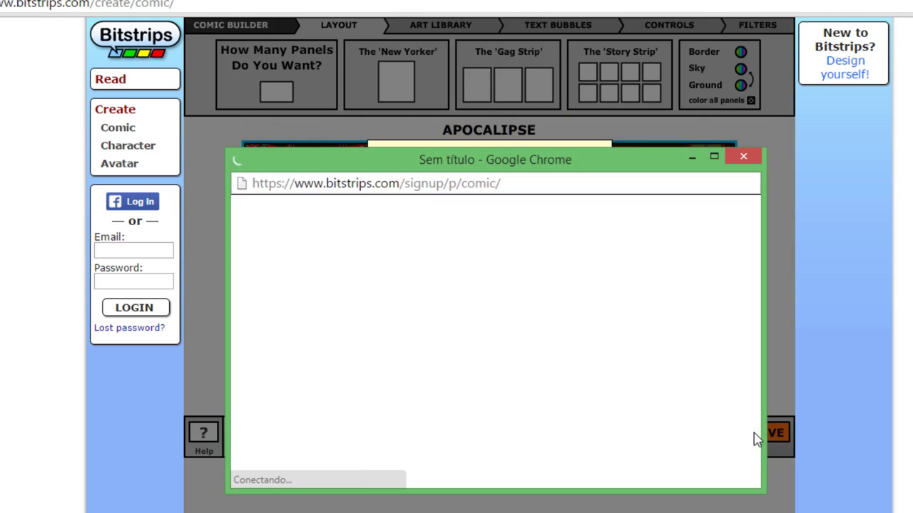
mouse_move(666, 157)
left_mouse_down()
mouse_move(911, 157)
mouse_move(403, 299)
mouse_move(281, 227)
mouse_move(236, 227)
left_mouse_up()
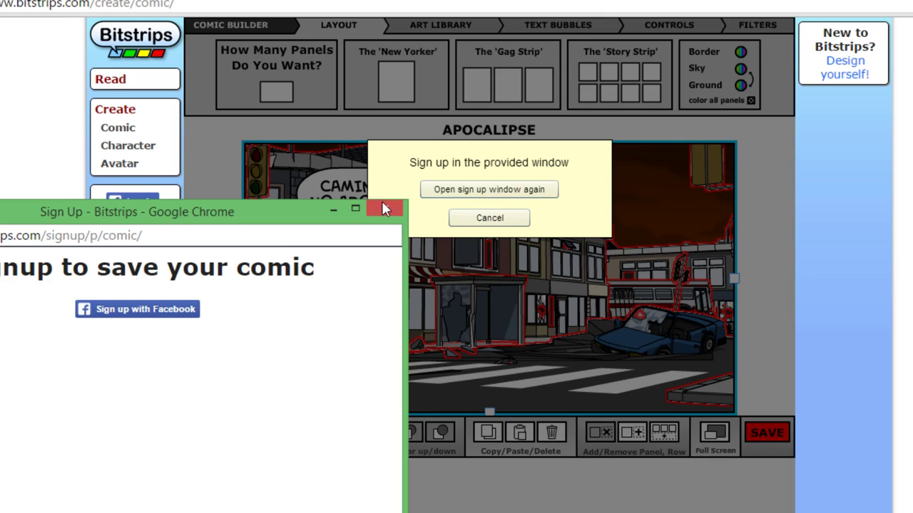
left_click(132, 310)
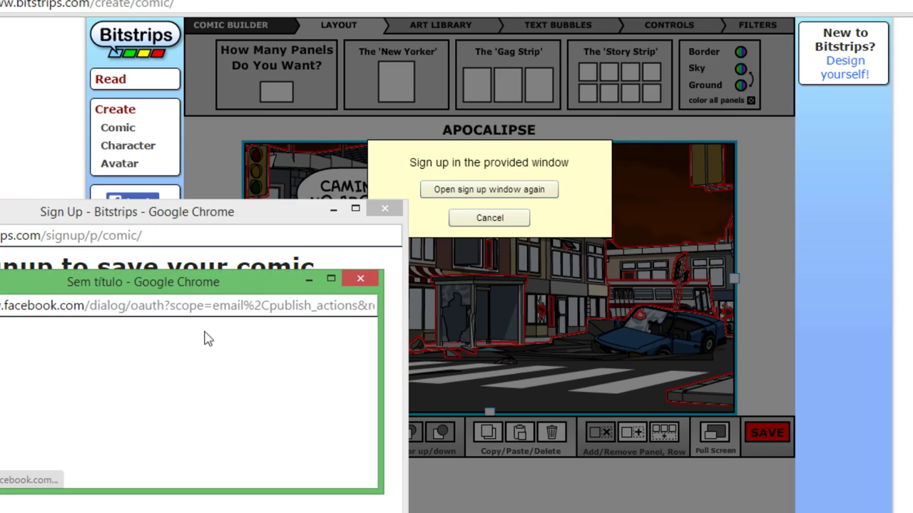
left_click(214, 264)
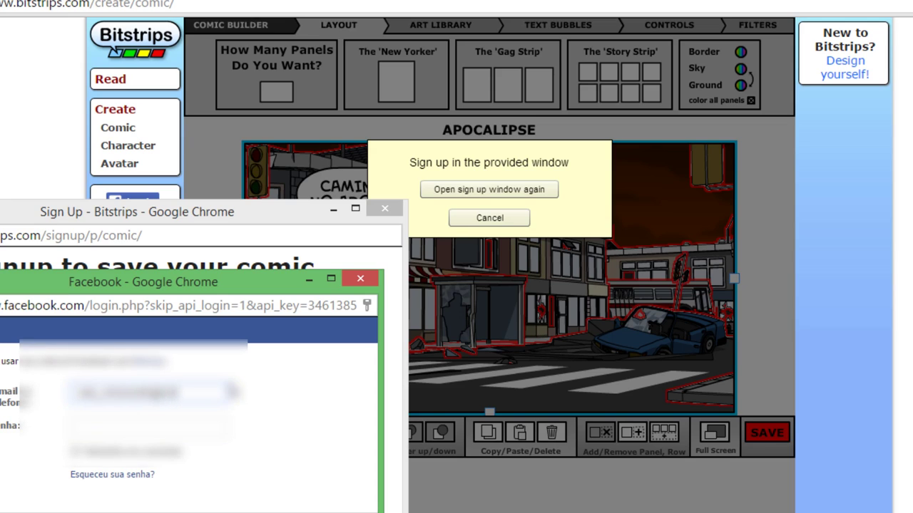
key("Tab")
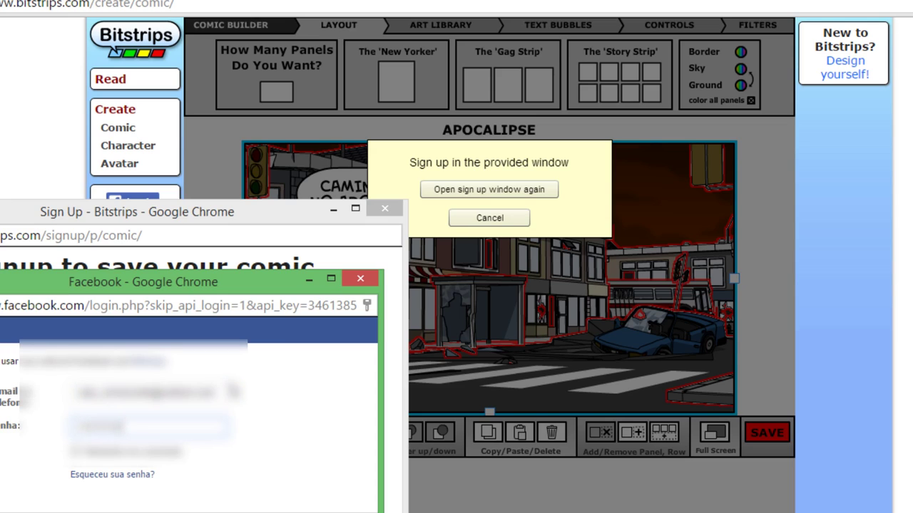
type("a")
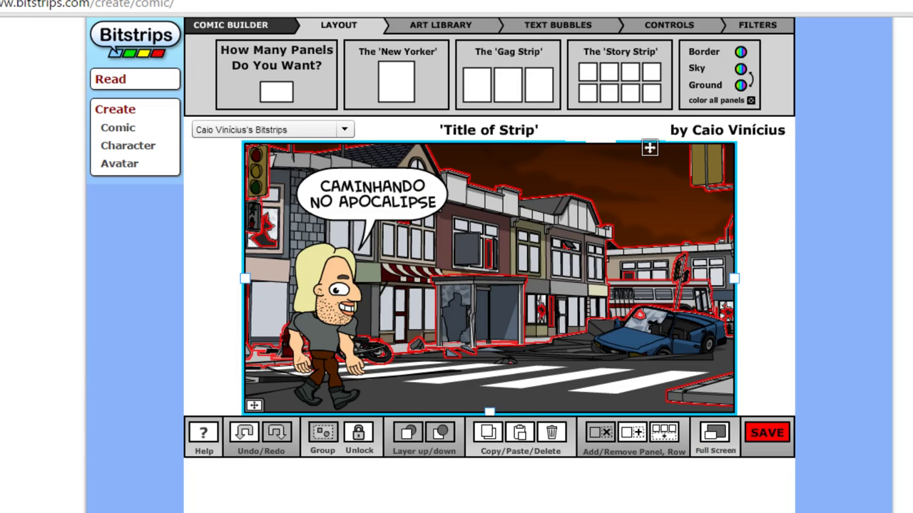
Save the untitled comic with Save Anyway and go to My Stuff > Strips.
left_click(767, 435)
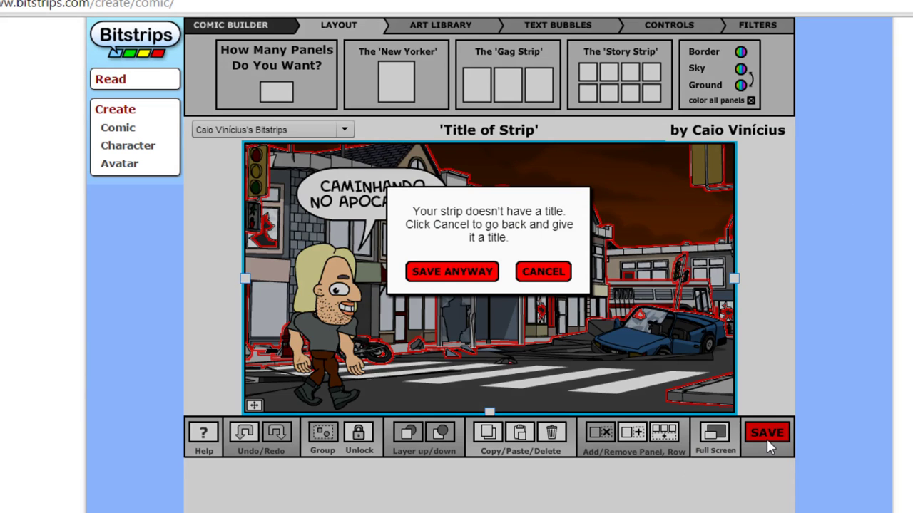
left_click(449, 273)
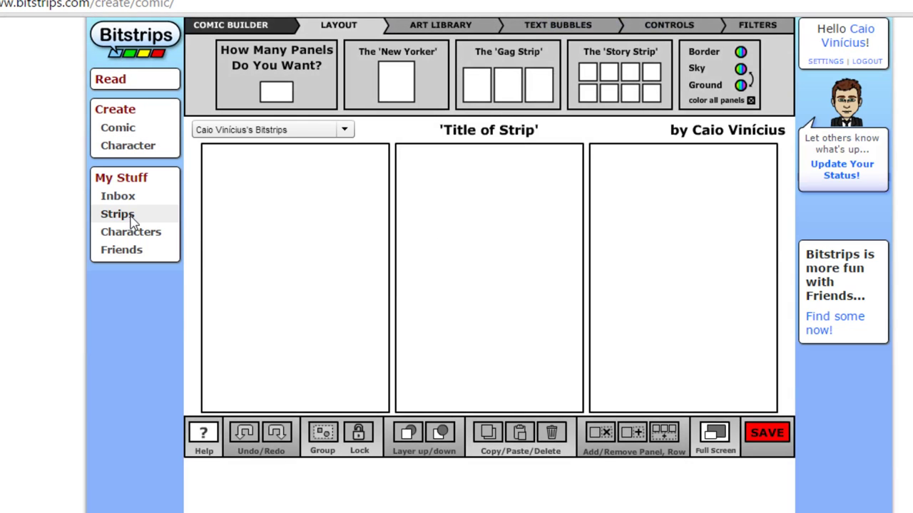
left_click(118, 214)
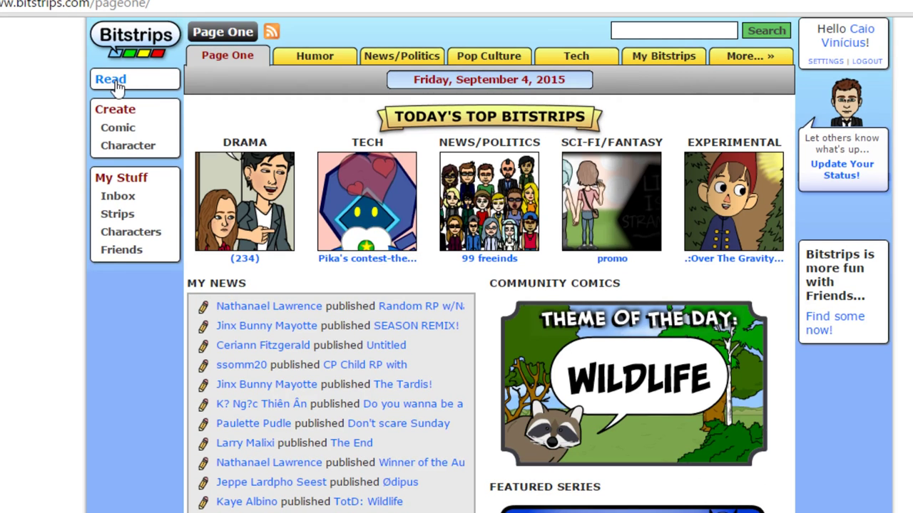
Open the Read section and scroll through the Editor's Pick community comics.
left_click(114, 82)
scroll(188, 122, "down", 2)
scroll(283, 162, "down", 1)
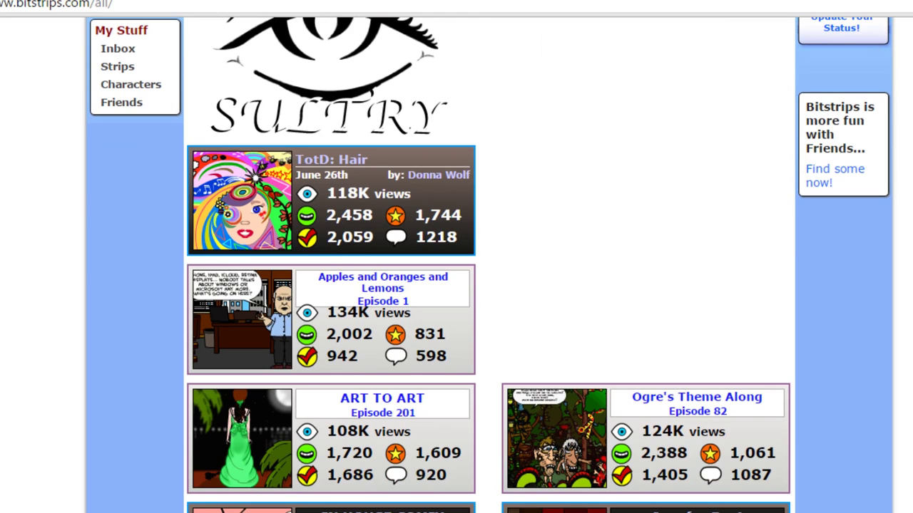
scroll(329, 426, "down", 4)
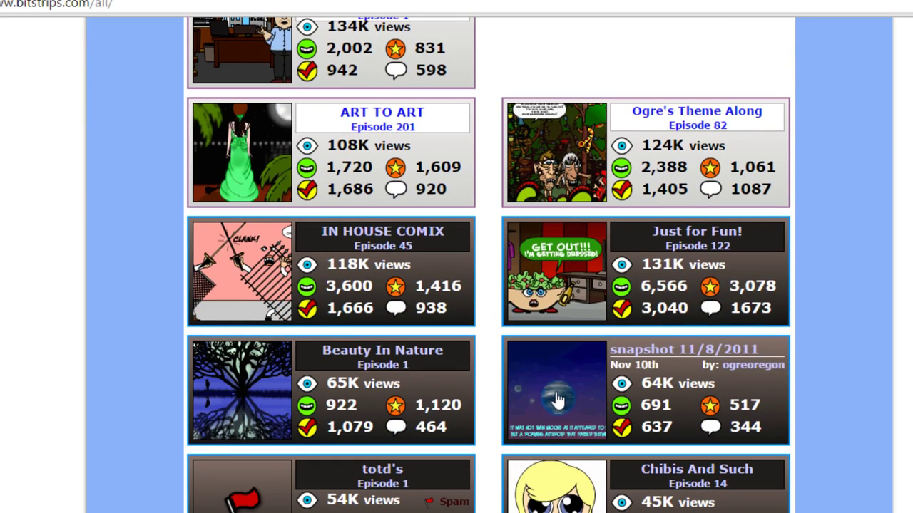